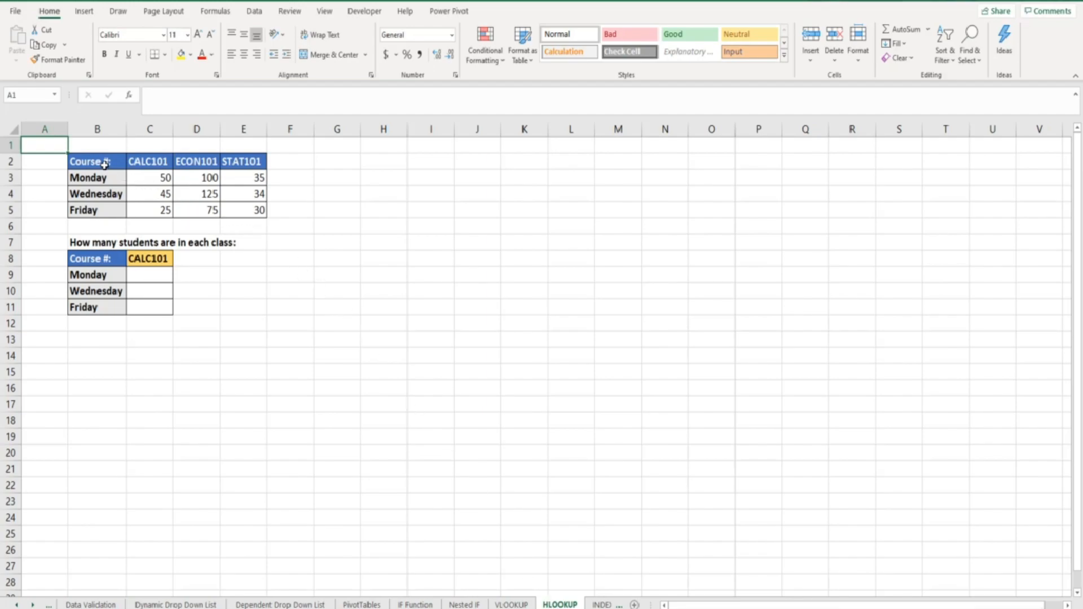
Step: Examine the course headers, weekdays and student counts in the upper table, and the course selection and blank result cells below
{"action": "left_click", "coordinate": [102, 164]}
{"action": "left_click_drag", "start_coordinate": [102, 164], "coordinate": [231, 163]}
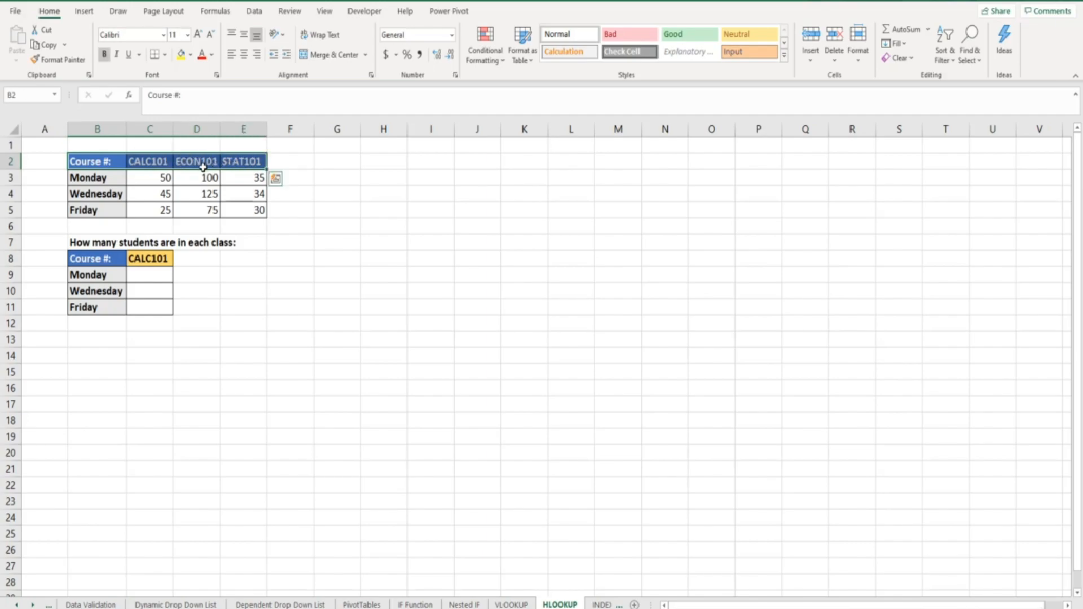
{"action": "left_click_drag", "start_coordinate": [117, 176], "coordinate": [113, 208]}
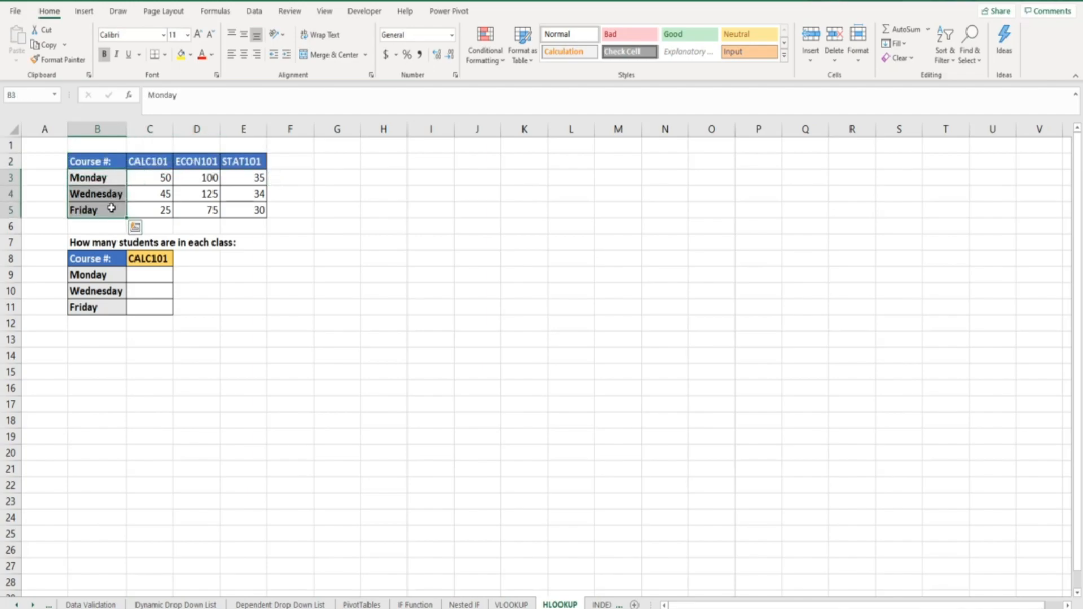
{"action": "left_click_drag", "start_coordinate": [136, 177], "coordinate": [223, 213]}
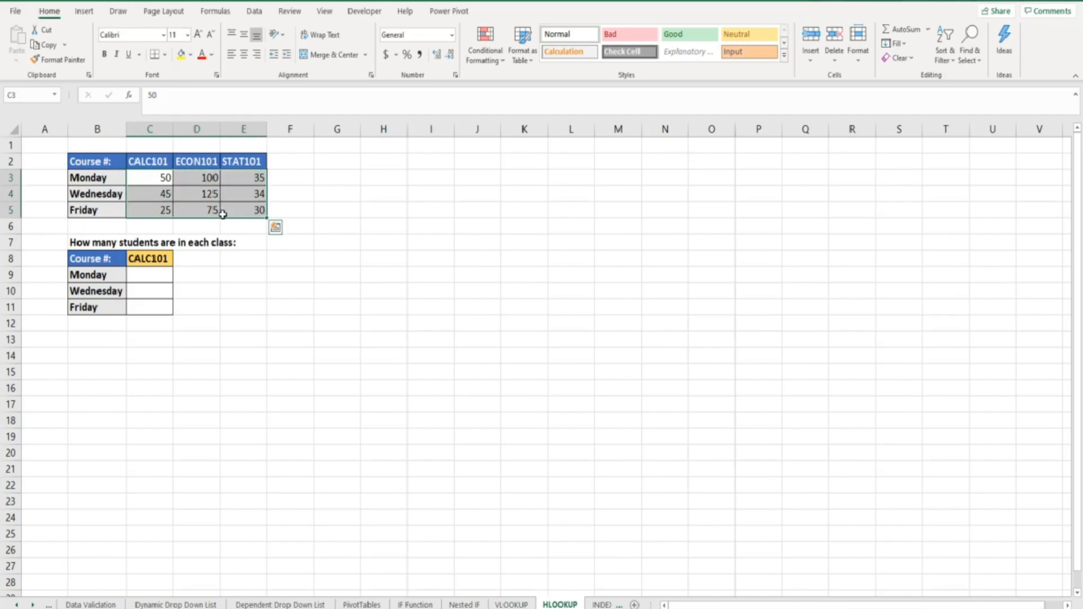
{"action": "left_click", "coordinate": [152, 259]}
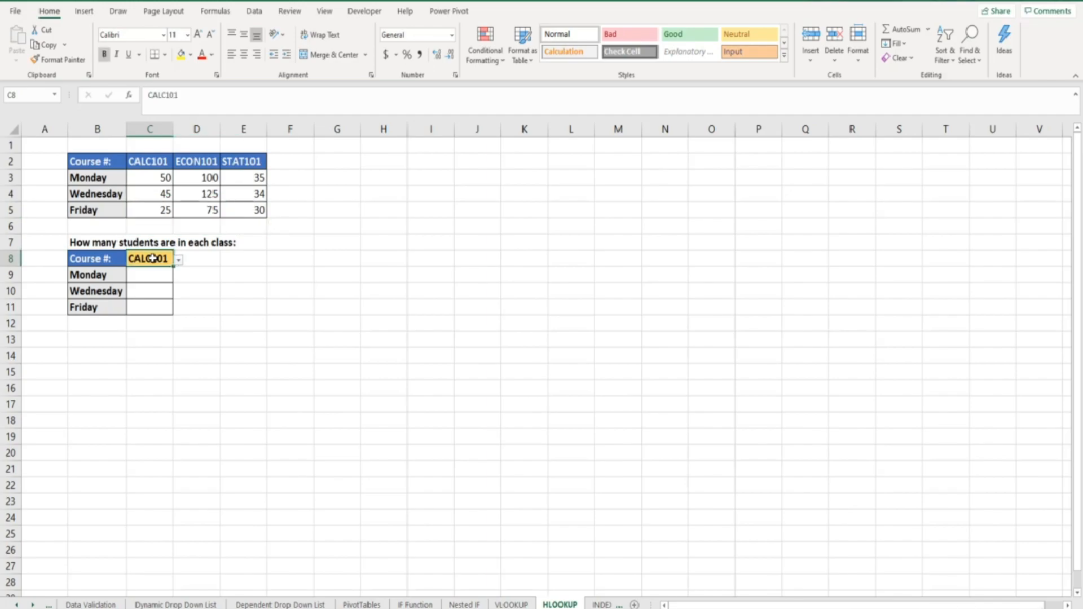
{"action": "left_click", "coordinate": [152, 274]}
{"action": "left_click", "coordinate": [153, 289]}
{"action": "left_click", "coordinate": [153, 306]}
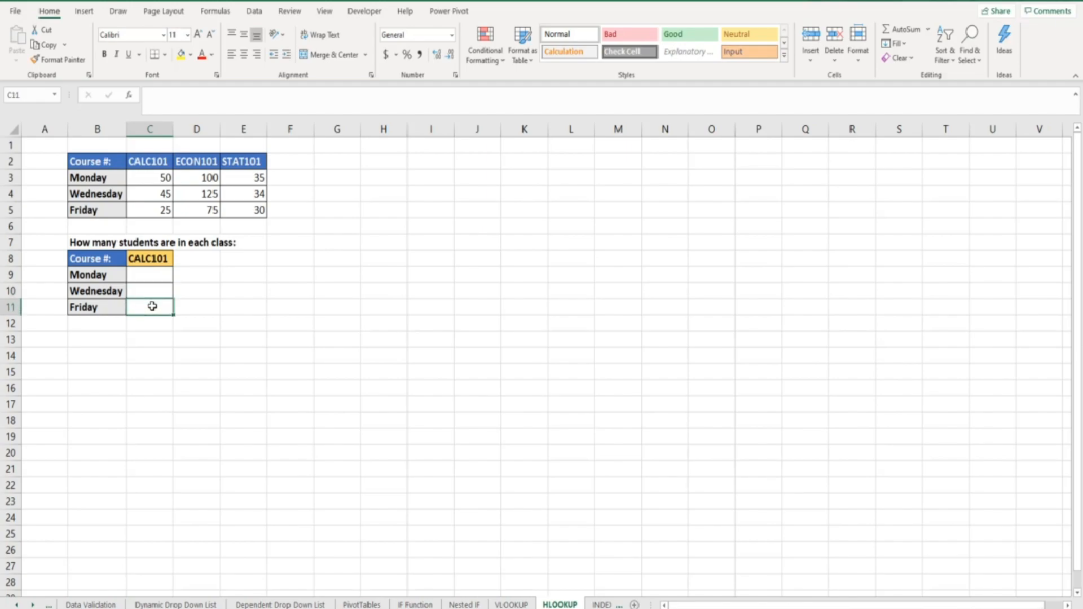
{"action": "left_click", "coordinate": [154, 260]}
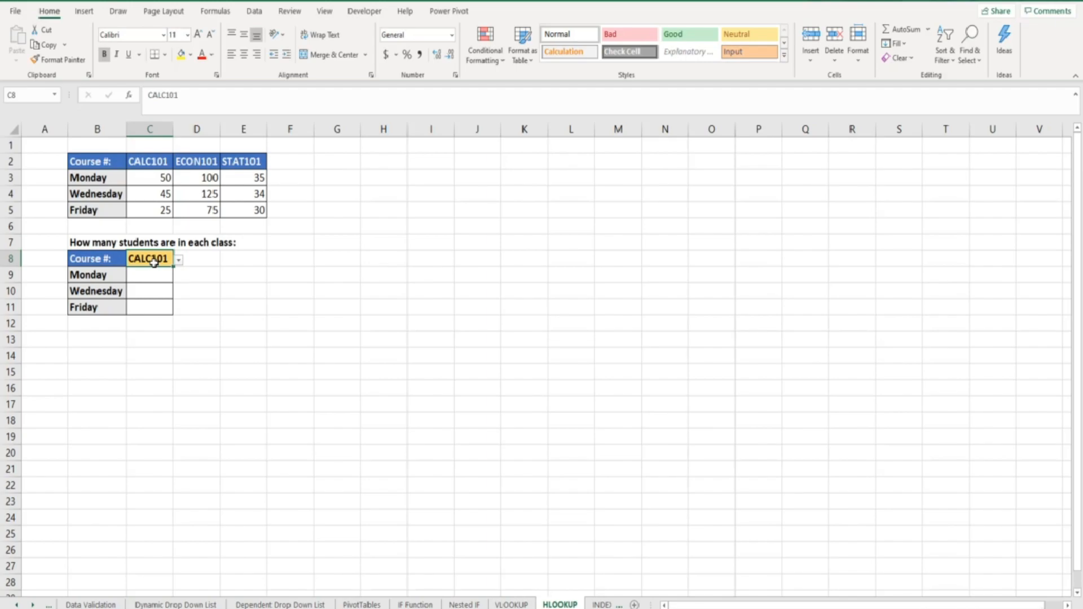
{"action": "left_click", "coordinate": [150, 164]}
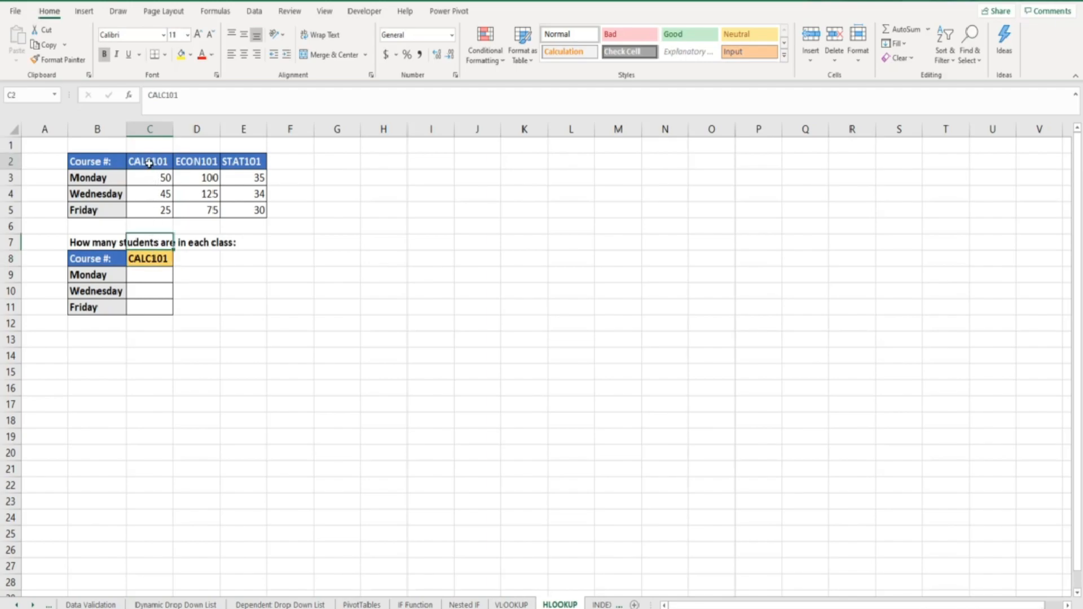
{"action": "left_click_drag", "start_coordinate": [176, 160], "coordinate": [237, 162]}
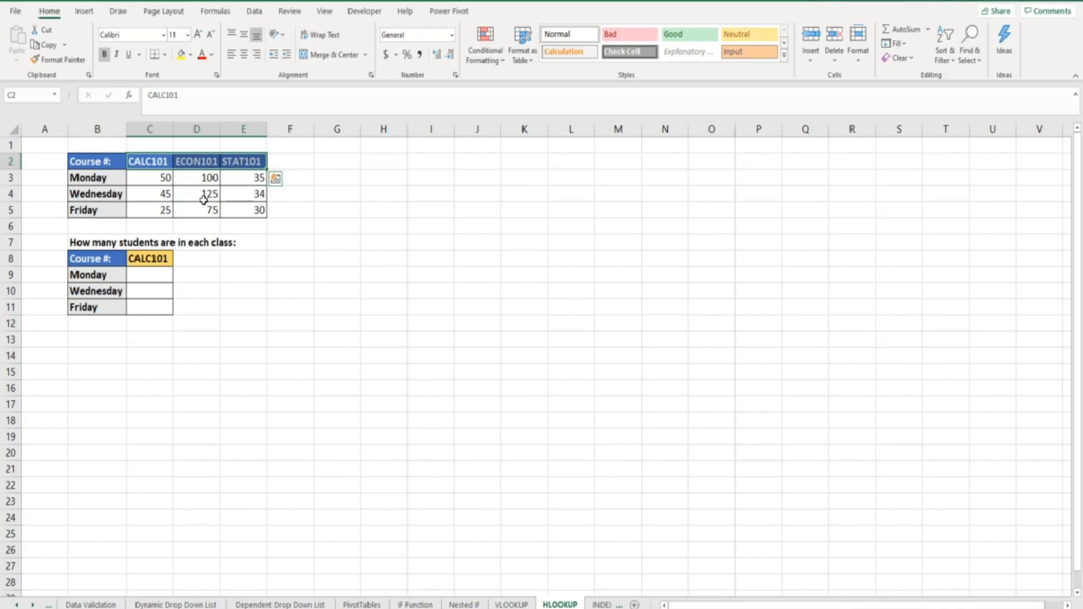
{"action": "left_click", "coordinate": [158, 274]}
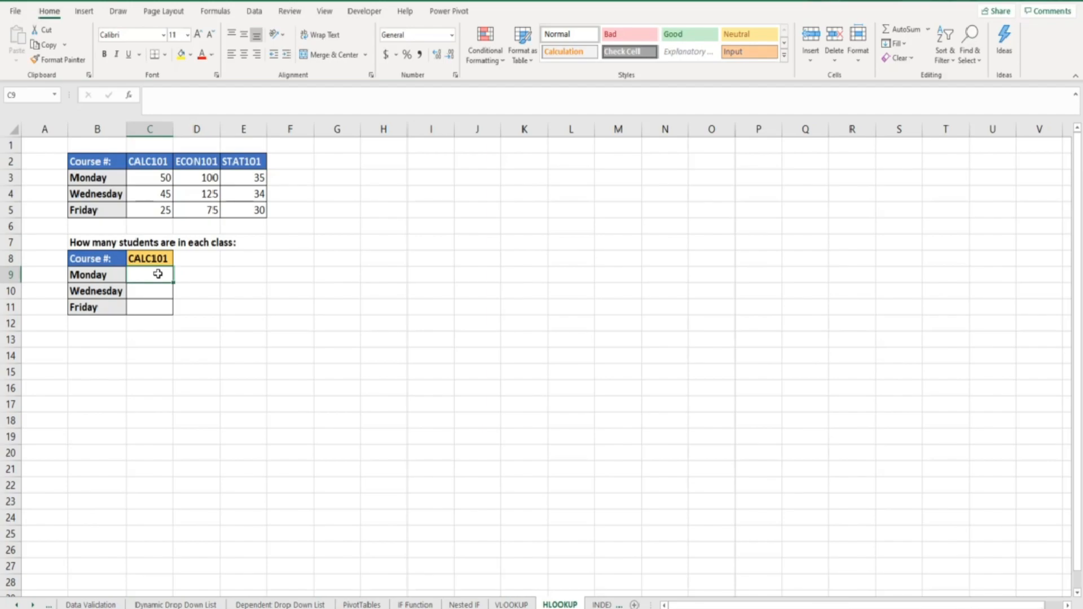
{"action": "type", "text": "="}
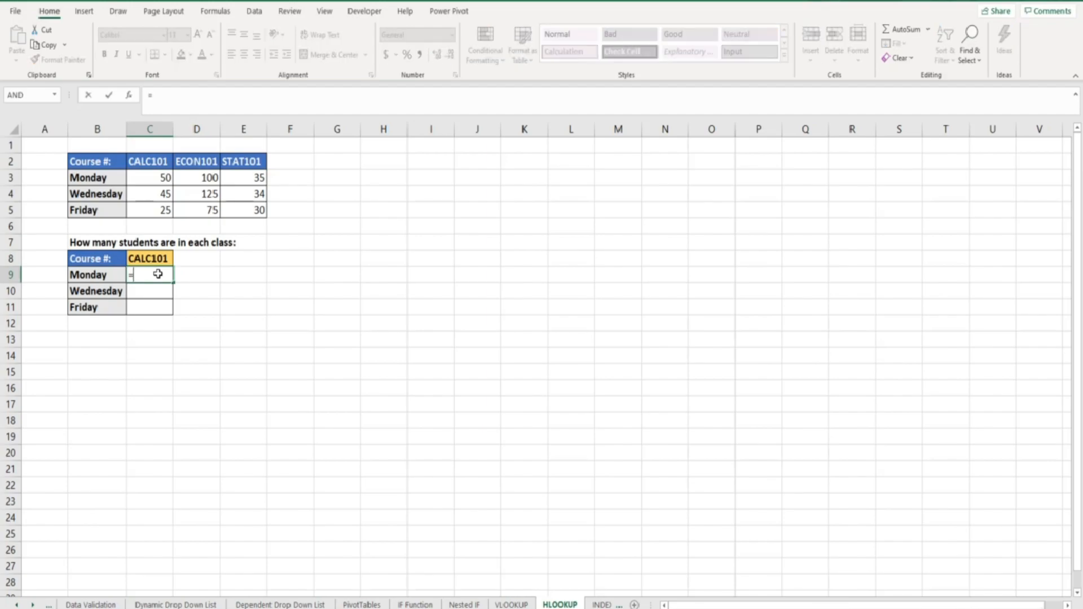
{"action": "type", "text": "hlo"}
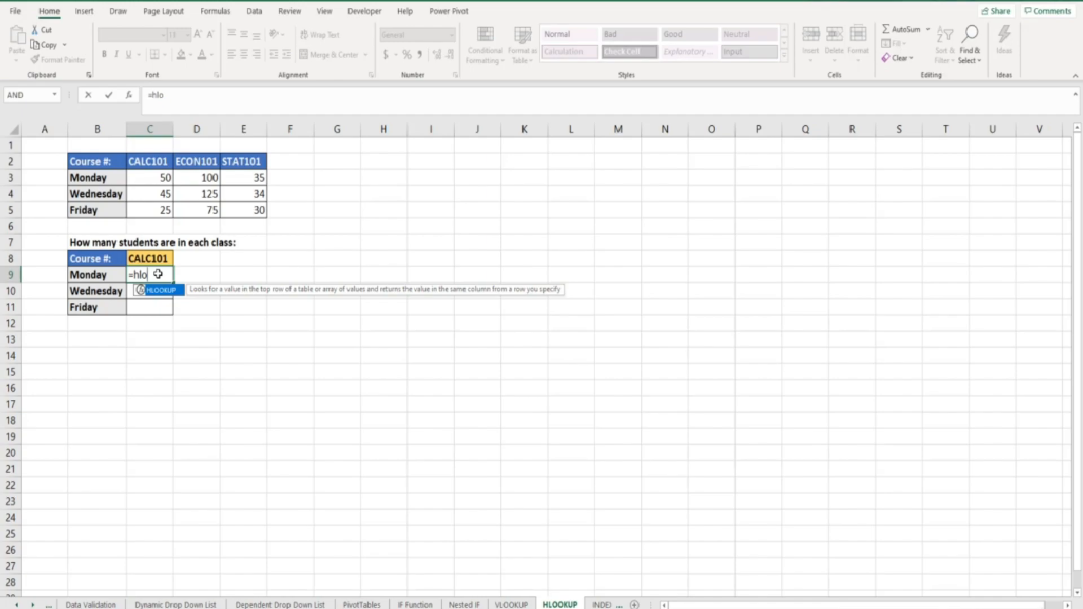
{"action": "key", "text": "Tab"}
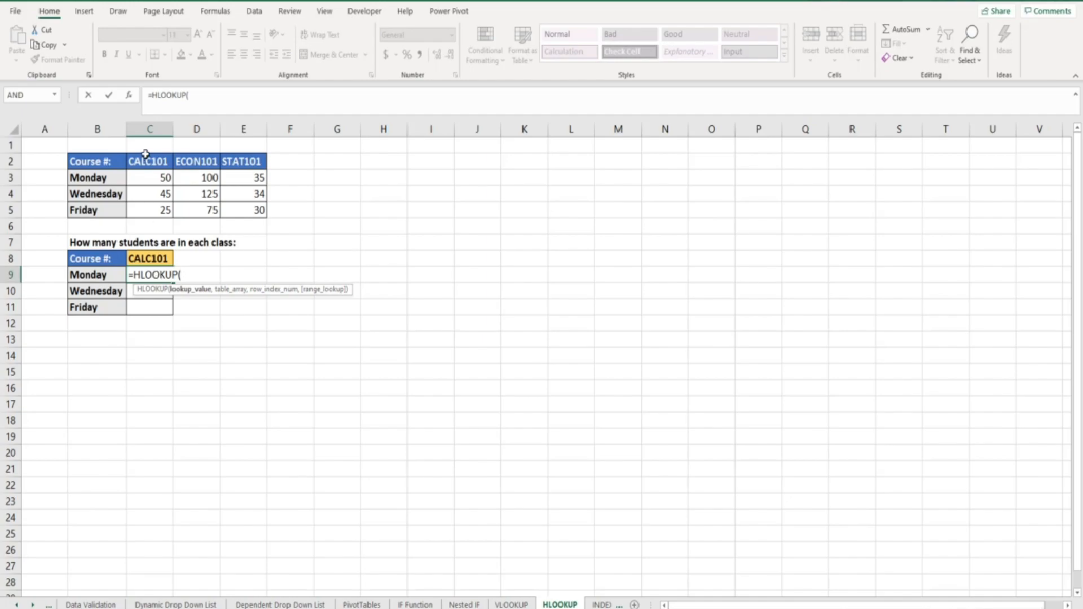
{"action": "left_click", "coordinate": [130, 97]}
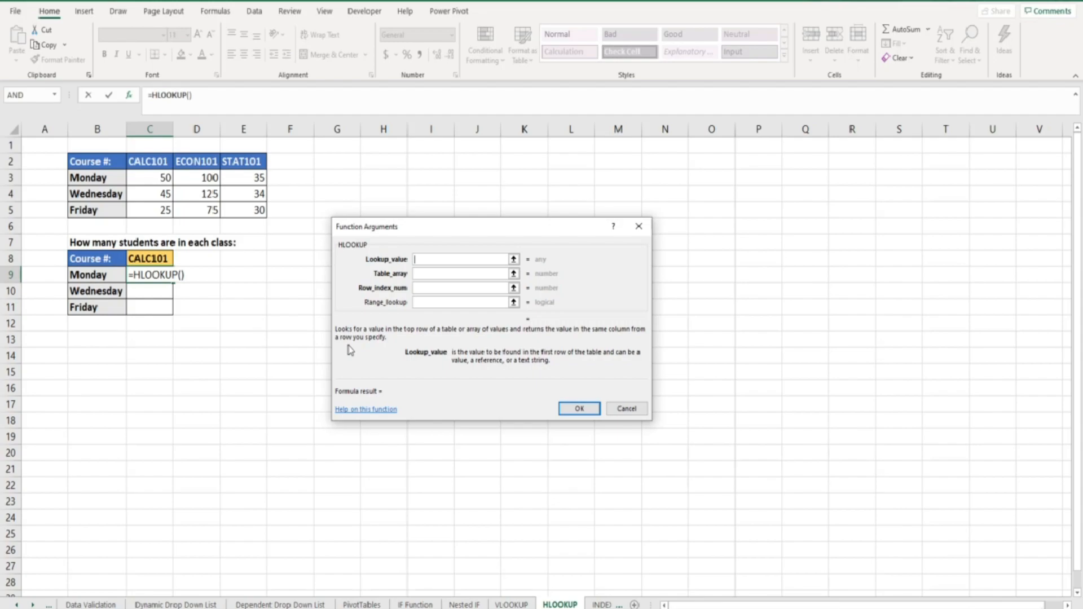
{"action": "left_click", "coordinate": [627, 410]}
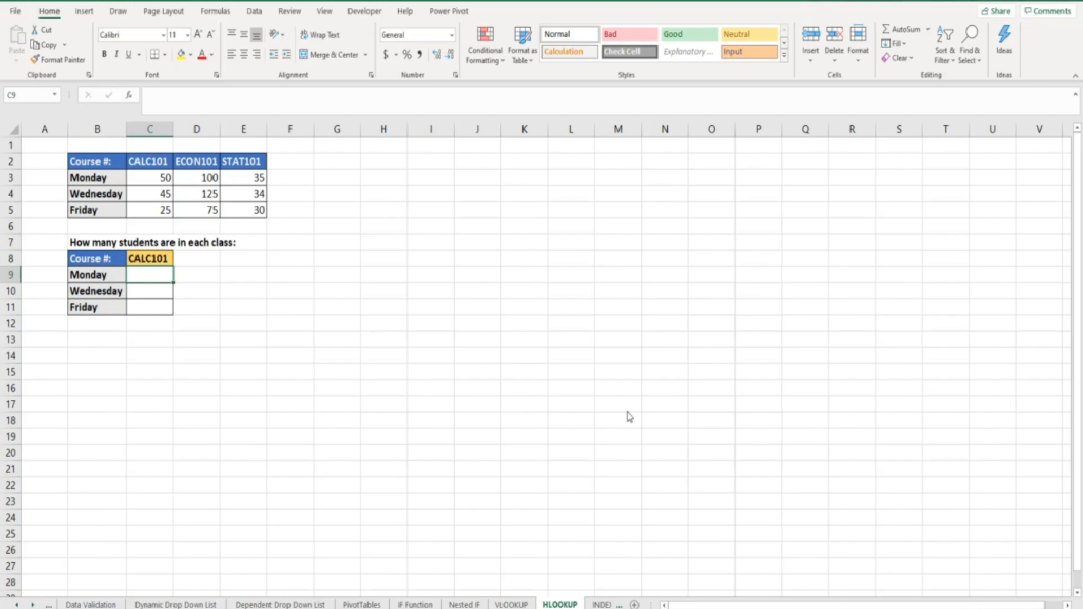
{"action": "left_click_drag", "start_coordinate": [103, 162], "coordinate": [106, 209]}
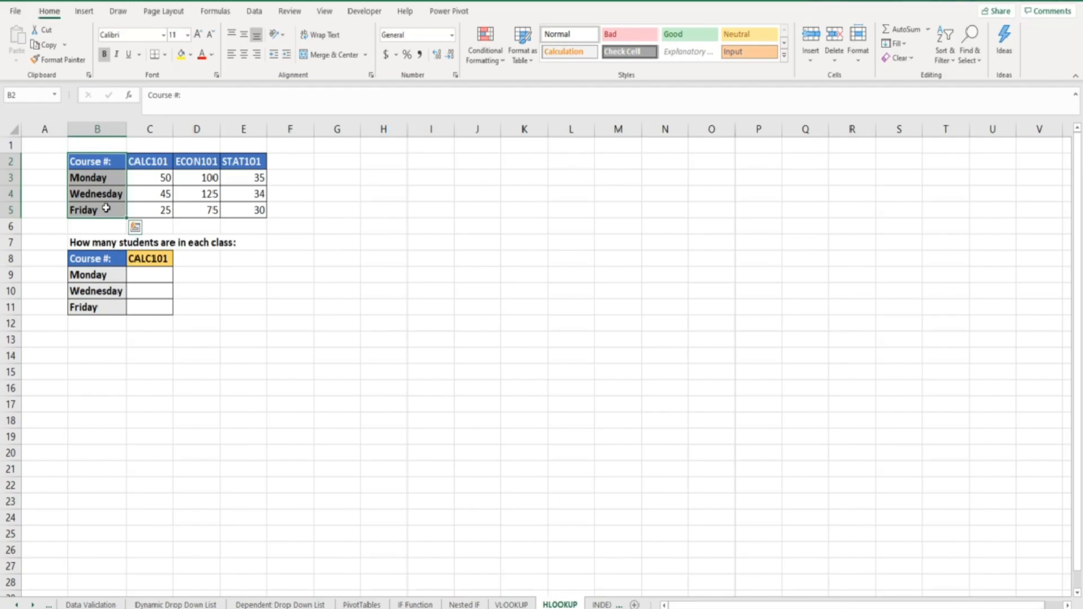
{"action": "left_click", "coordinate": [186, 207]}
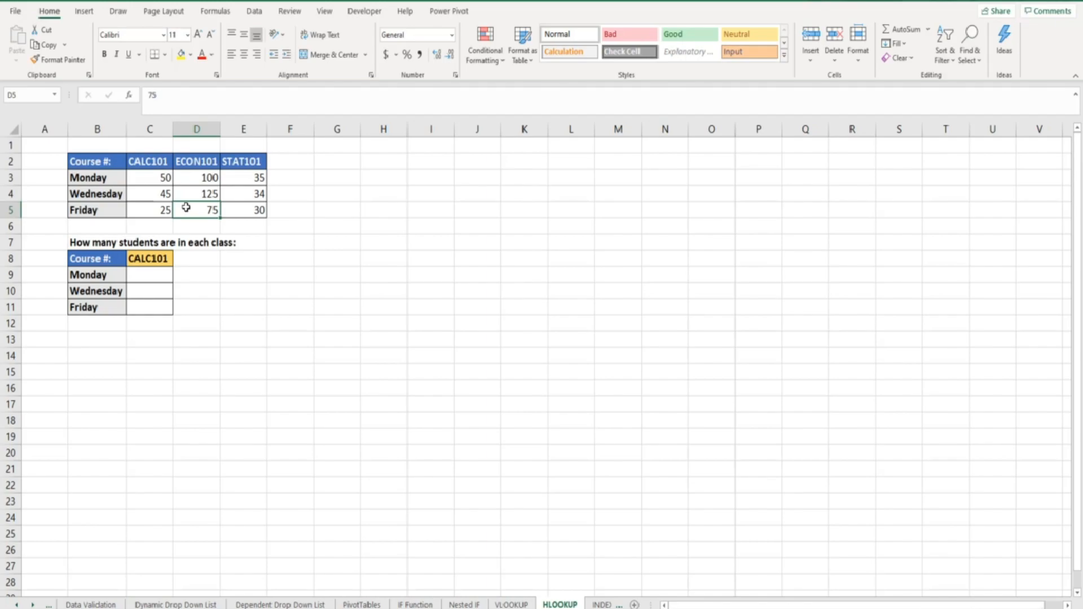
{"action": "left_click_drag", "start_coordinate": [140, 163], "coordinate": [238, 164]}
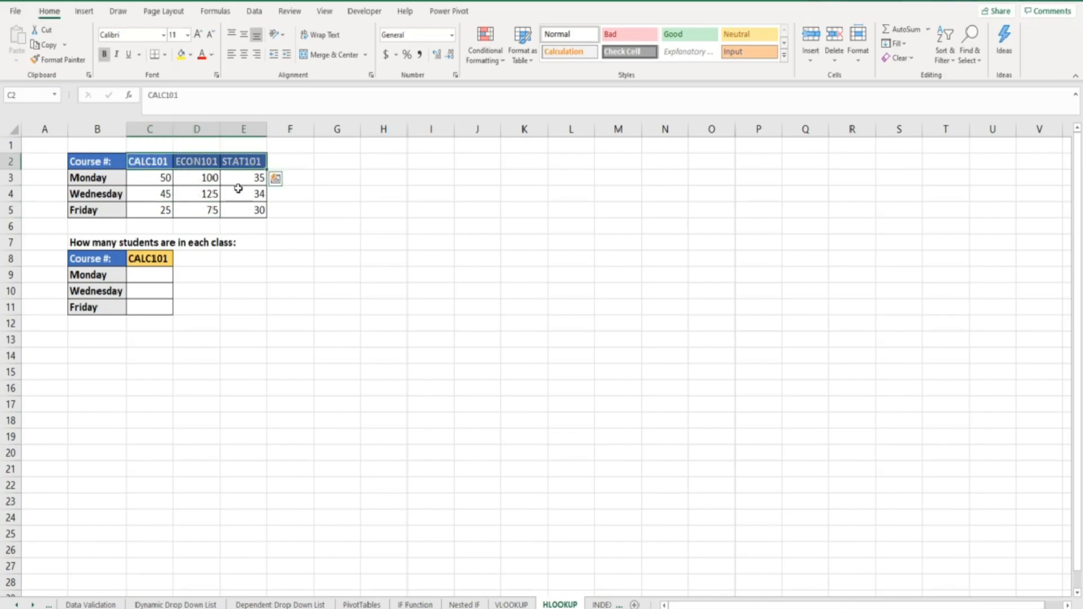
{"action": "left_click", "coordinate": [237, 206]}
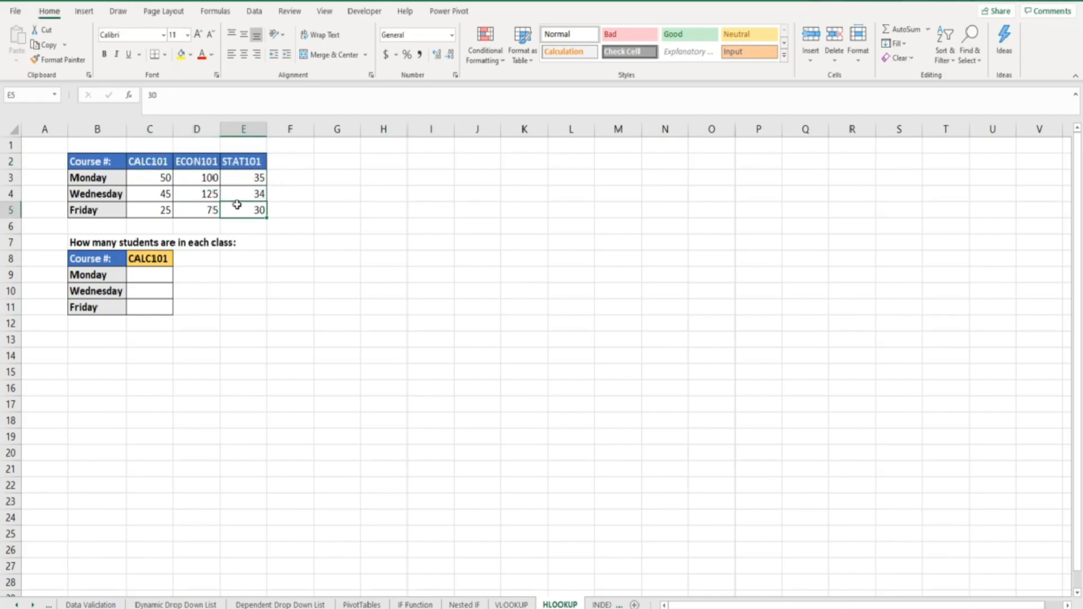
Step: Start an HLOOKUP function in C9 with C8 as the lookup value and B2:E5 as the table array
{"action": "left_click", "coordinate": [160, 278]}
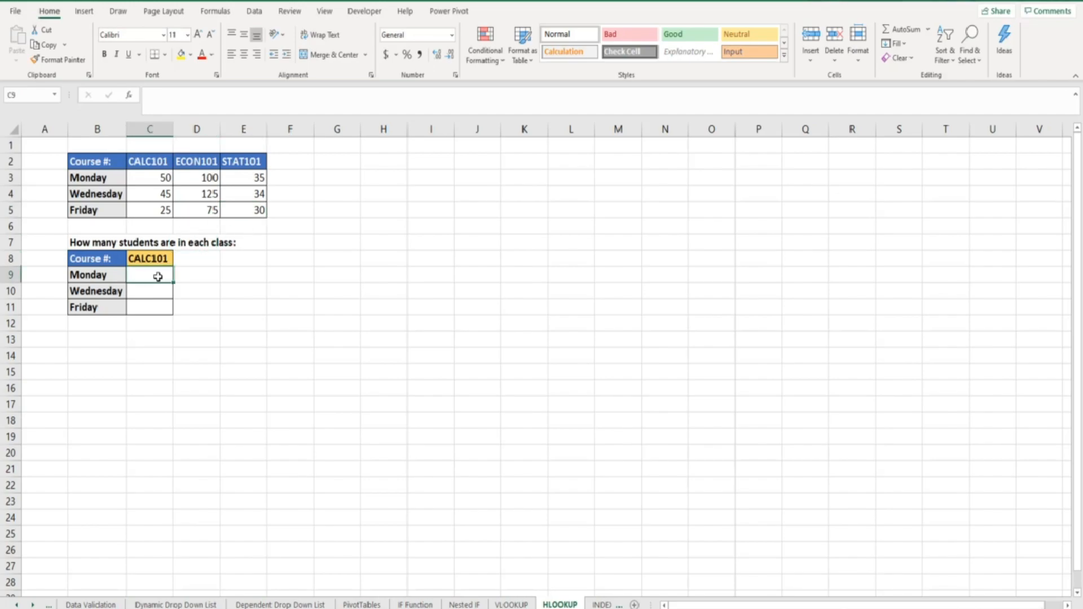
{"action": "type", "text": "=HLOOKUP("}
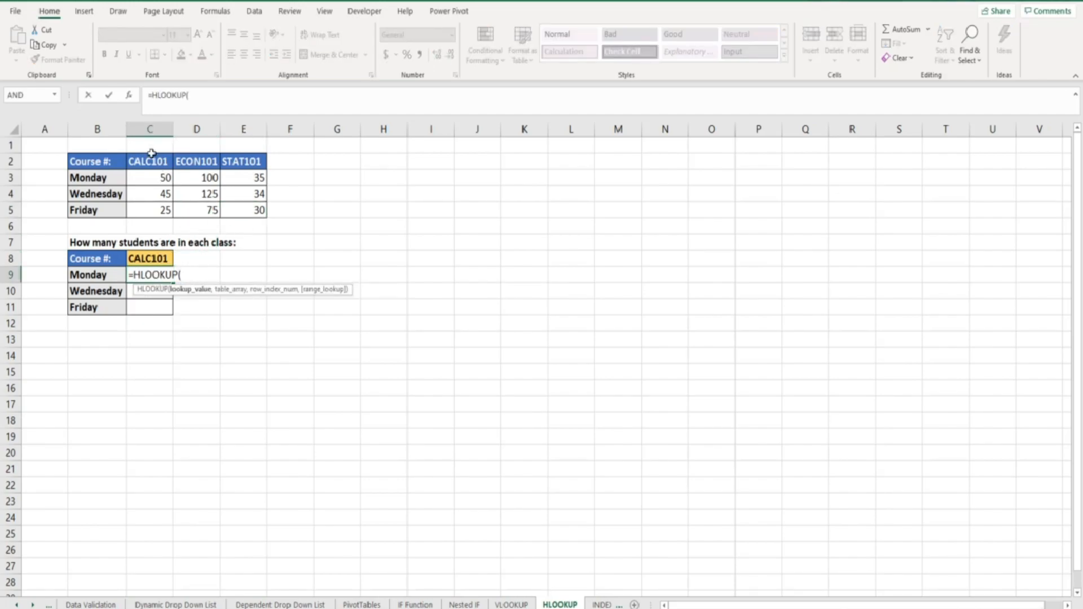
{"action": "left_click", "coordinate": [129, 97]}
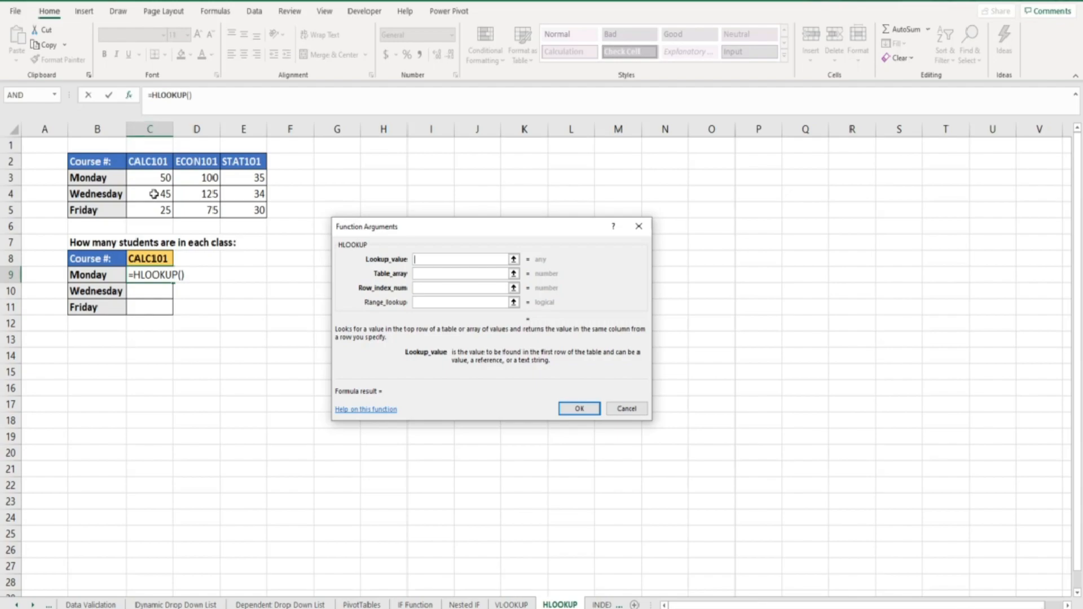
{"action": "left_click", "coordinate": [153, 258]}
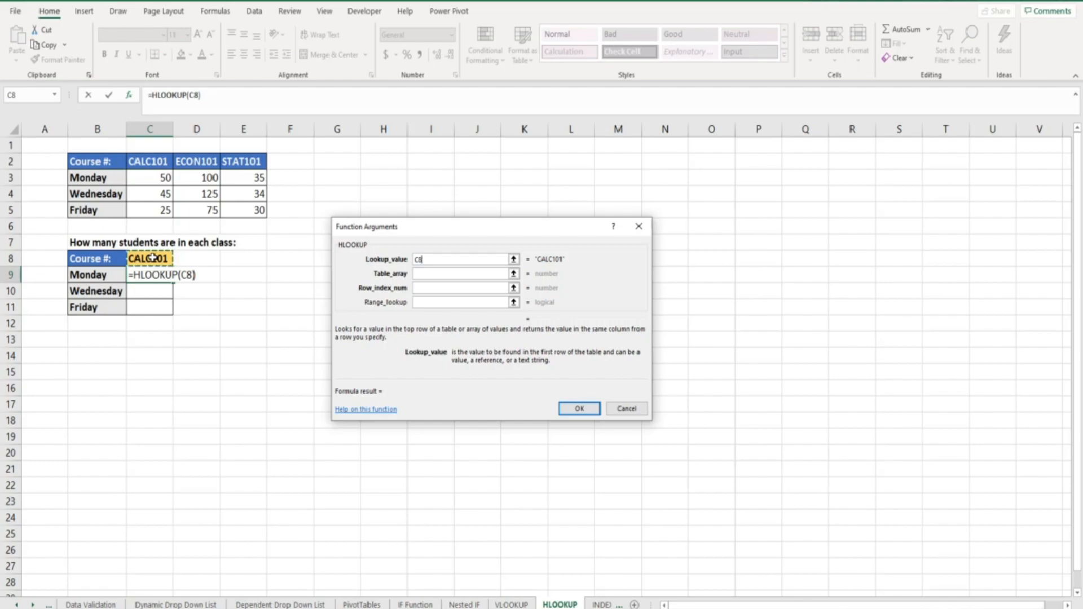
{"action": "left_click", "coordinate": [419, 274]}
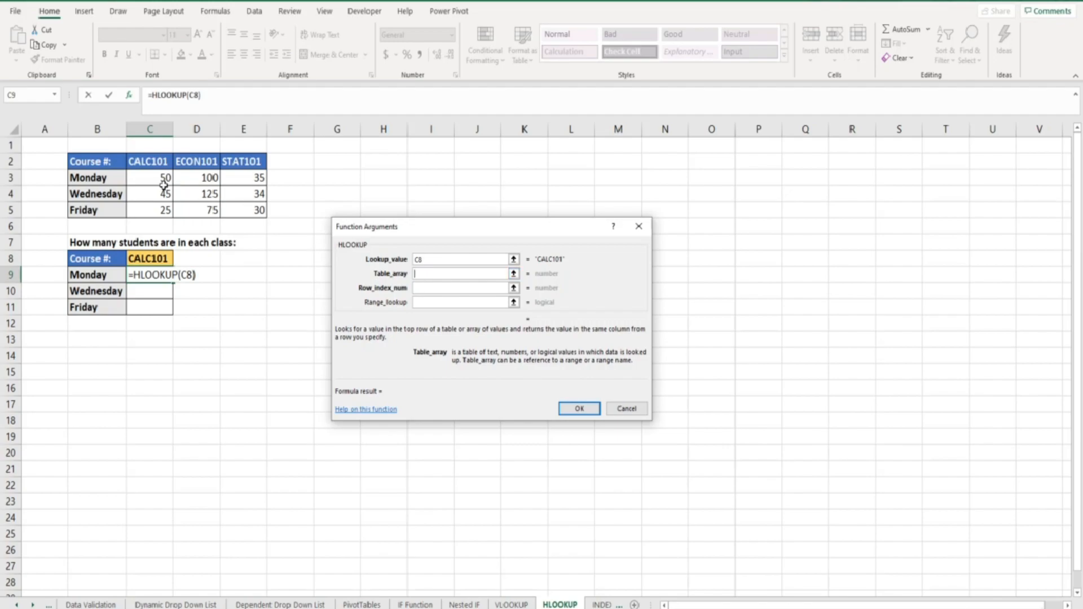
{"action": "left_click", "coordinate": [99, 161]}
{"action": "left_click_drag", "start_coordinate": [99, 161], "coordinate": [254, 213]}
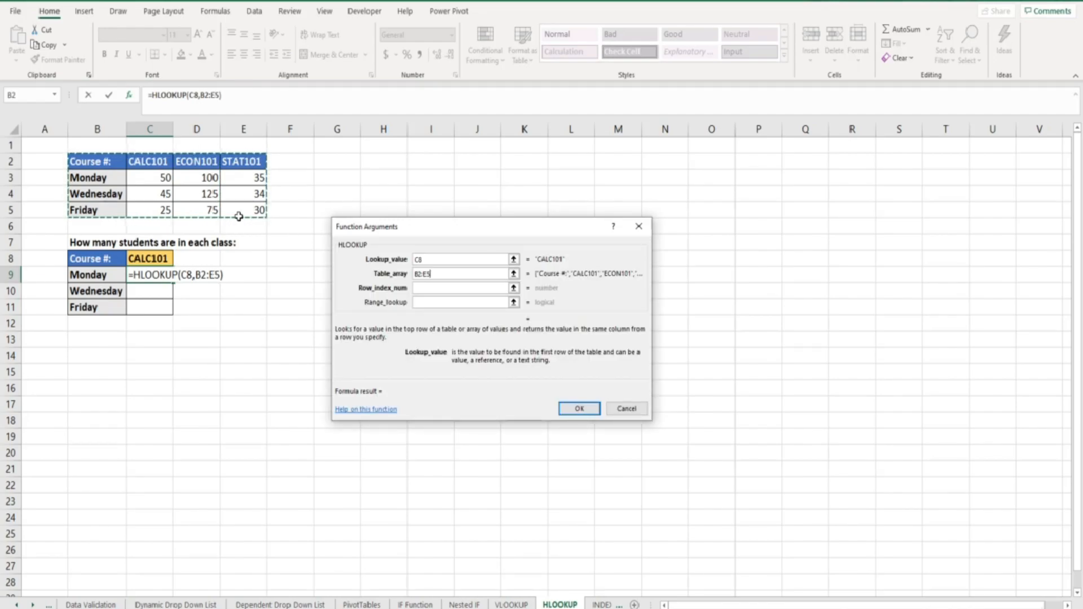
Step: Set the HLOOKUP's row index number to 2 and its range lookup to 0 for an exact match
{"action": "left_click", "coordinate": [422, 288]}
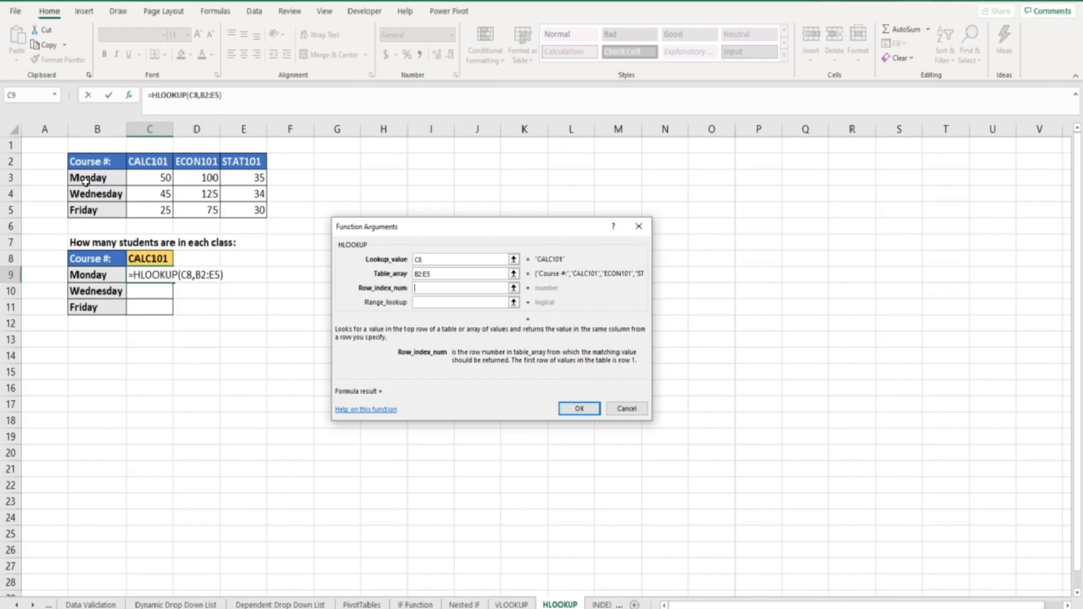
{"action": "type", "text": "2"}
{"action": "left_click", "coordinate": [431, 305]}
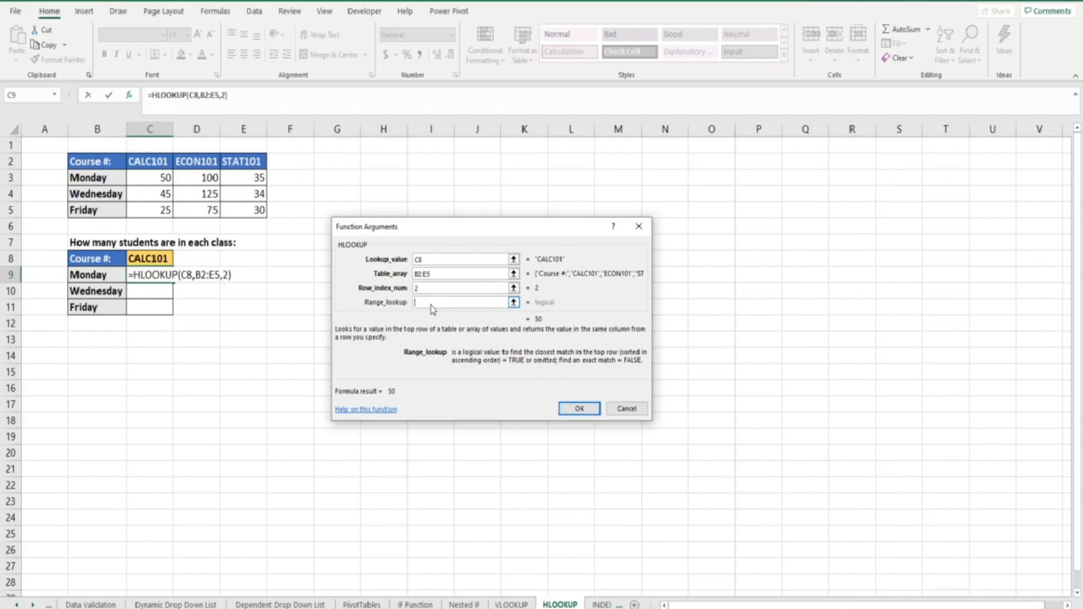
{"action": "type", "text": "0"}
Step: Make the lookup value and table array absolute as $C$8 and $B$2:$E$5, and enter the formula in C9
{"action": "left_click", "coordinate": [417, 262]}
{"action": "left_click_drag", "start_coordinate": [417, 263], "coordinate": [412, 264]}
{"action": "key", "text": "F4"}
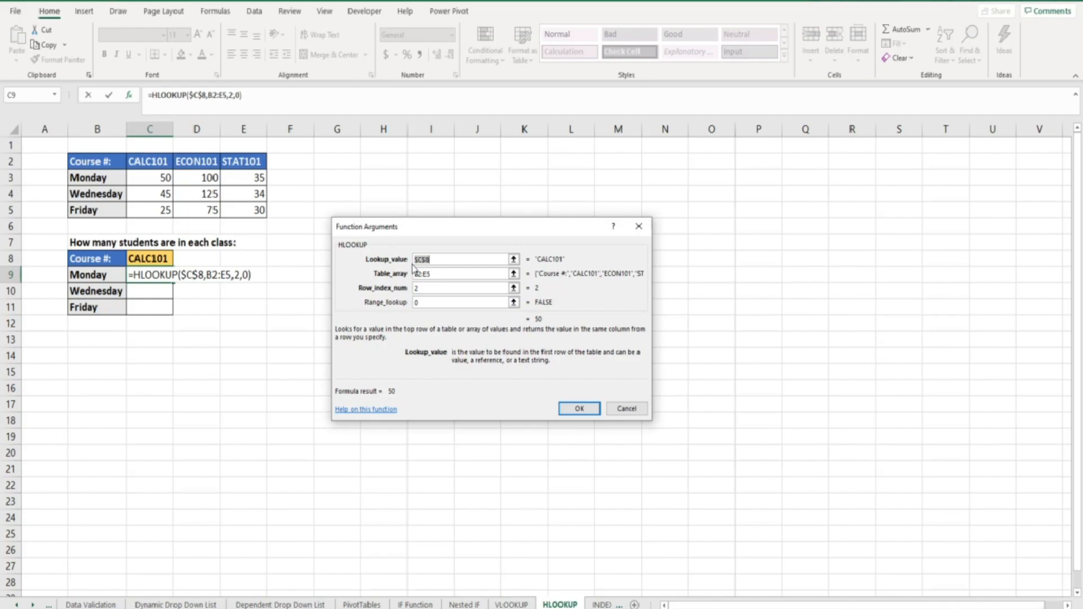
{"action": "key", "text": "Tab"}
{"action": "key", "text": "F4"}
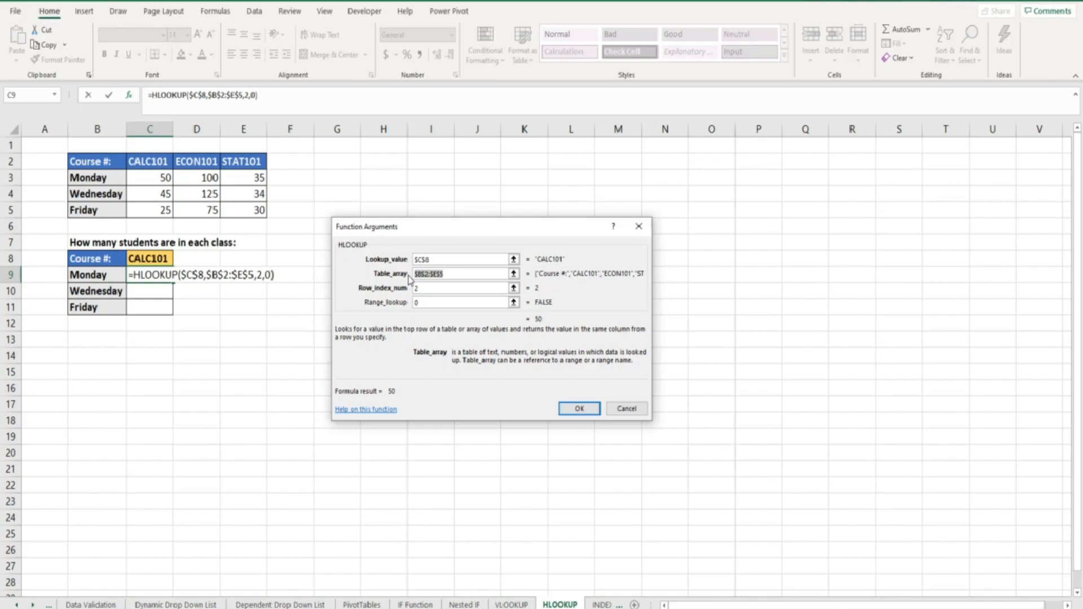
{"action": "left_click", "coordinate": [567, 407]}
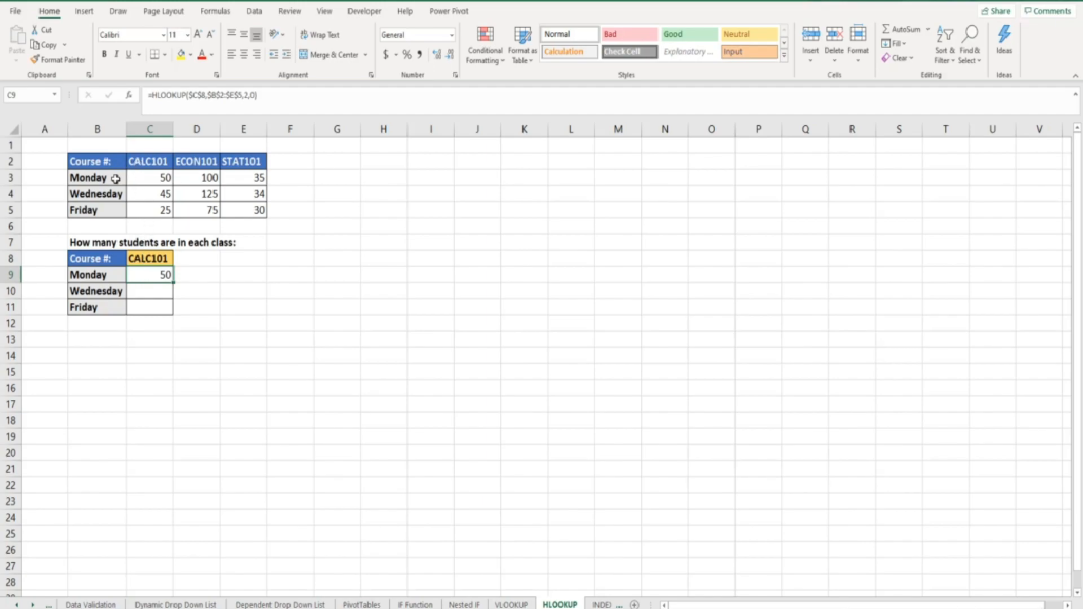
Step: Fill the Monday HLOOKUP formula from C9 down through C11 for Wednesday and Friday
{"action": "left_click", "coordinate": [136, 174]}
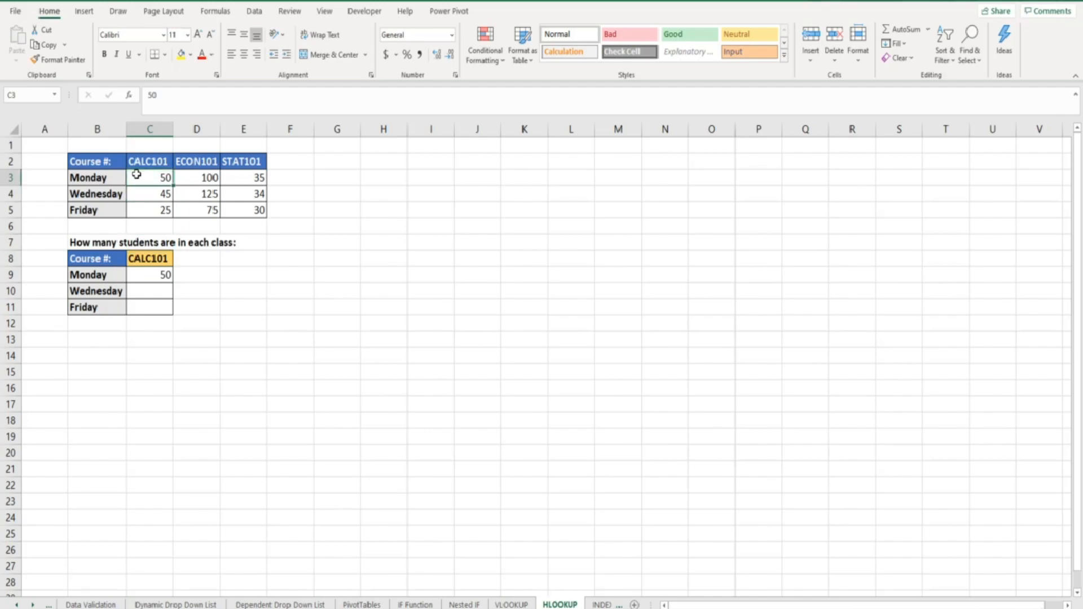
{"action": "left_click", "coordinate": [150, 273]}
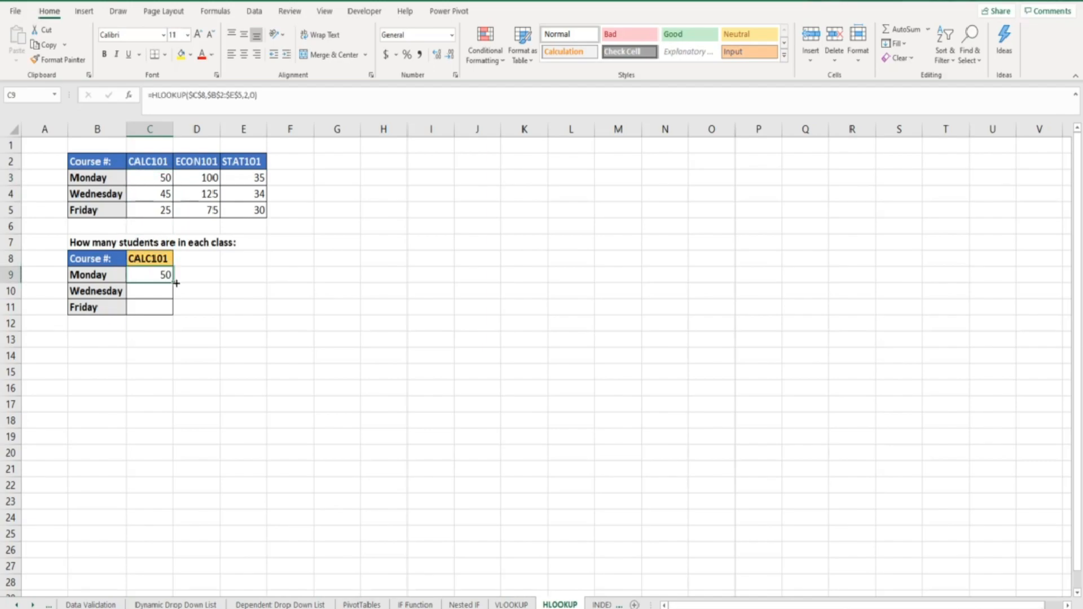
{"action": "left_click_drag", "start_coordinate": [175, 281], "coordinate": [175, 314]}
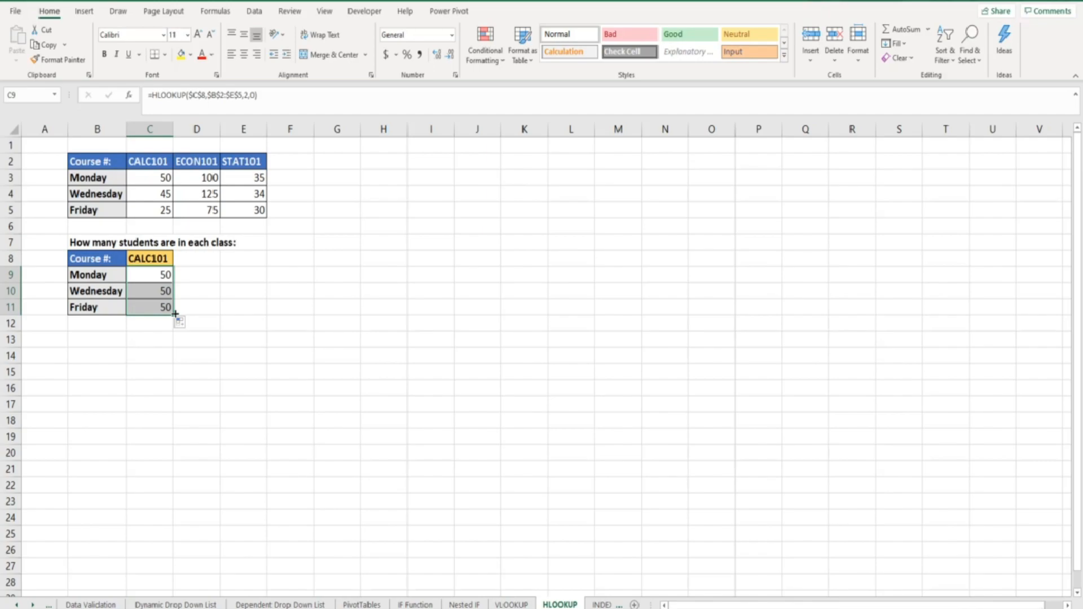
Step: Change the row index number in the Wednesday formula in C10 to 3
{"action": "left_click", "coordinate": [150, 289]}
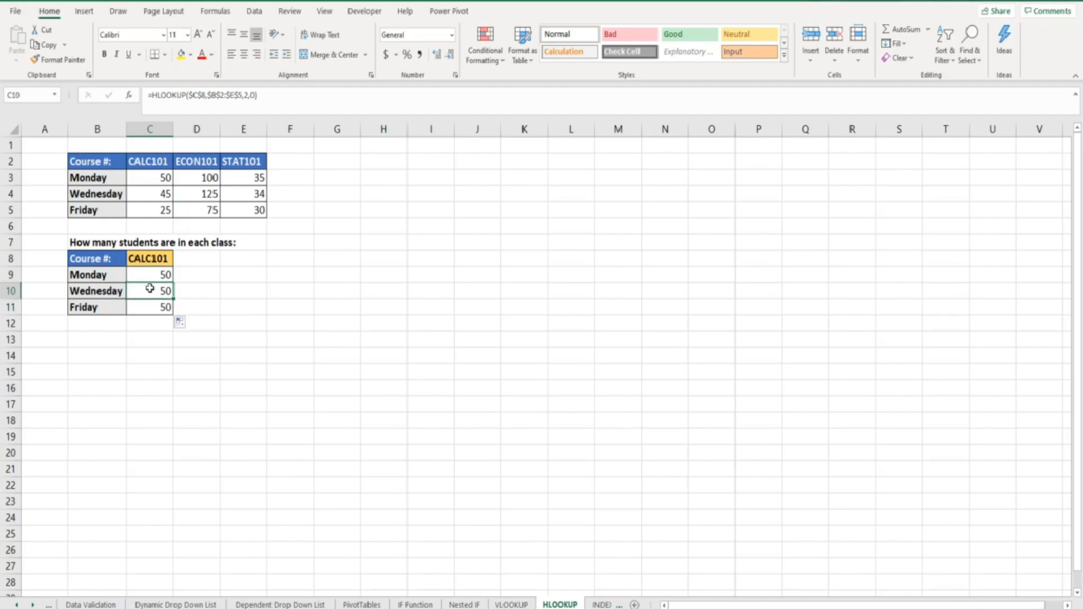
{"action": "left_click", "coordinate": [247, 95]}
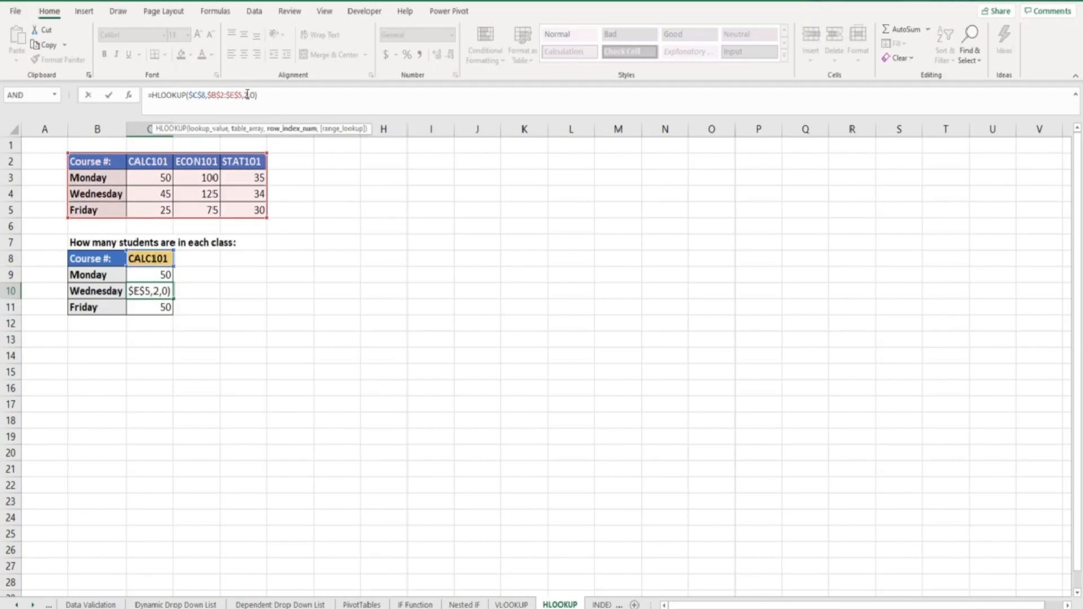
{"action": "key", "text": "BackSpace"}
{"action": "type", "text": "3"}
{"action": "key", "text": "Return"}
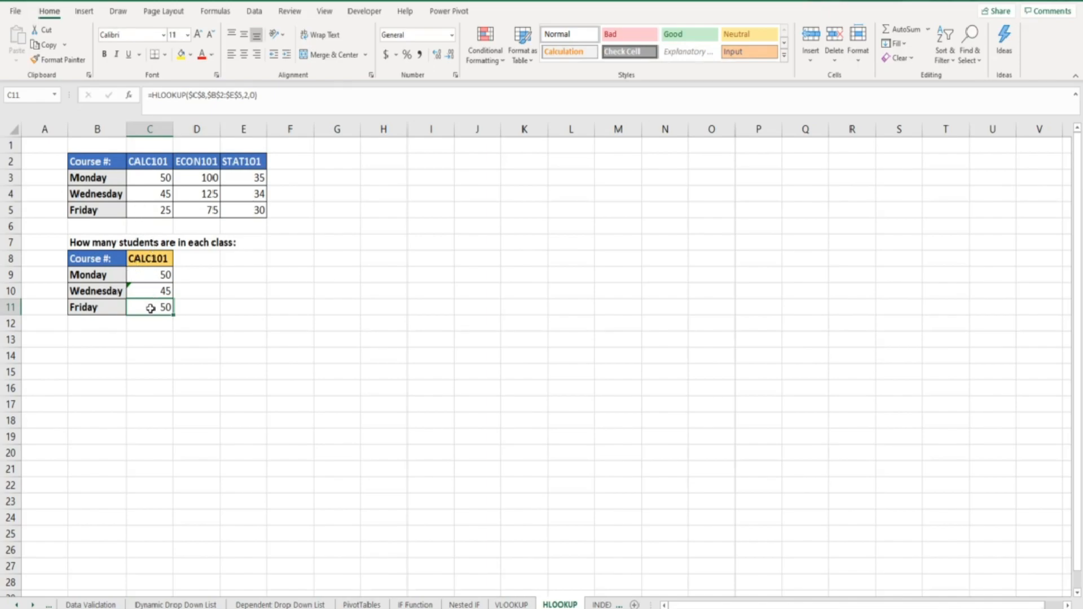
Step: Change the row index number in the Friday HLOOKUP formula in C11 to 4
{"action": "left_click", "coordinate": [248, 95]}
{"action": "key", "text": "BackSpace"}
{"action": "type", "text": "4"}
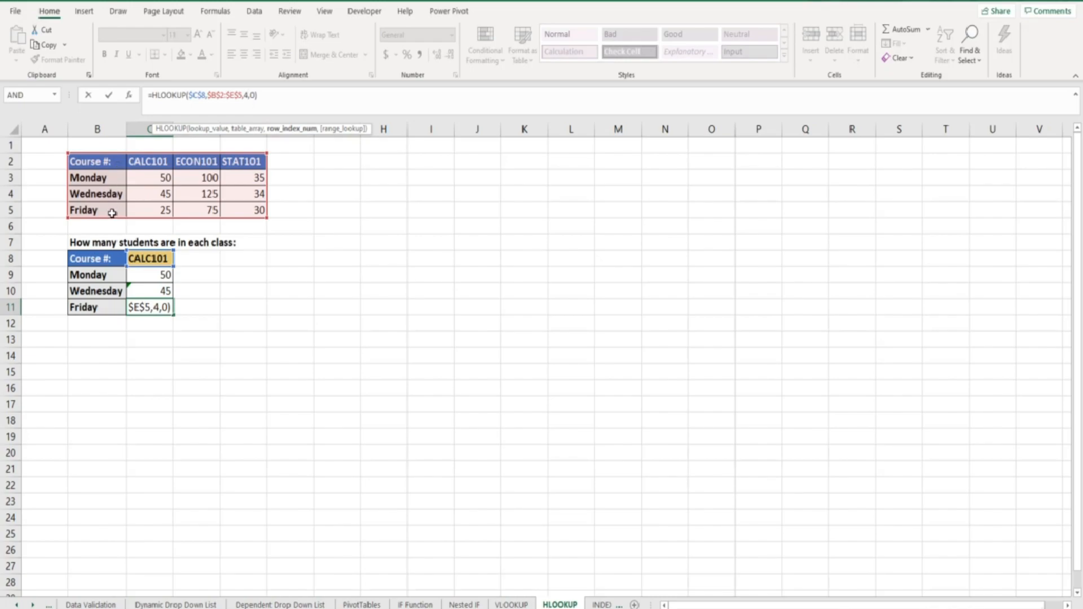
{"action": "key", "text": "Return"}
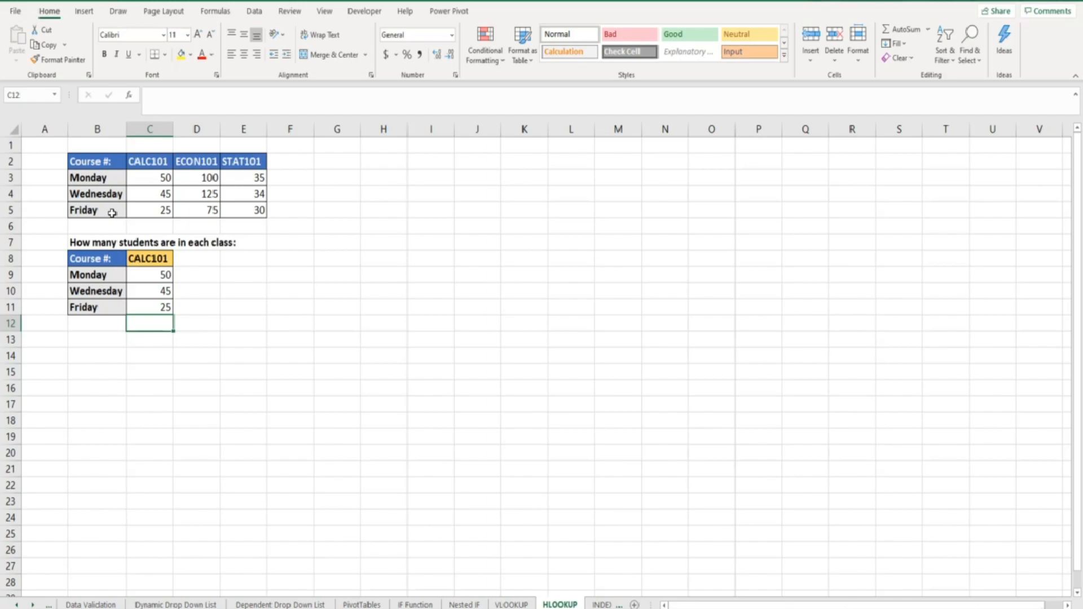
Step: Choose ECON101 as the course in C8 and select its source values in D3:D5 to compare them with the lookup results
{"action": "left_click", "coordinate": [141, 258]}
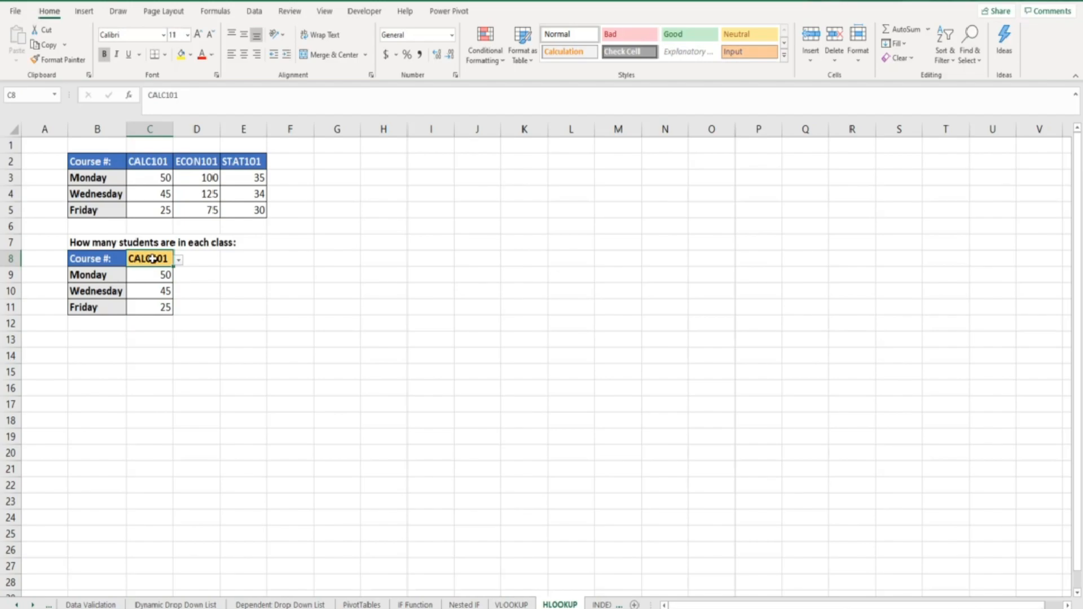
{"action": "left_click", "coordinate": [178, 260]}
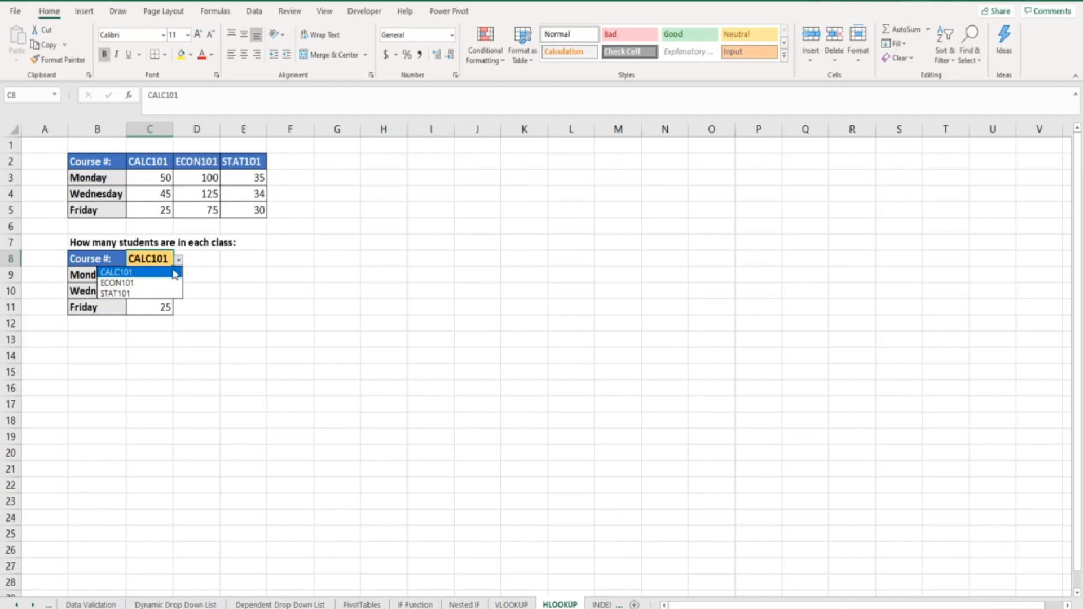
{"action": "left_click", "coordinate": [154, 284]}
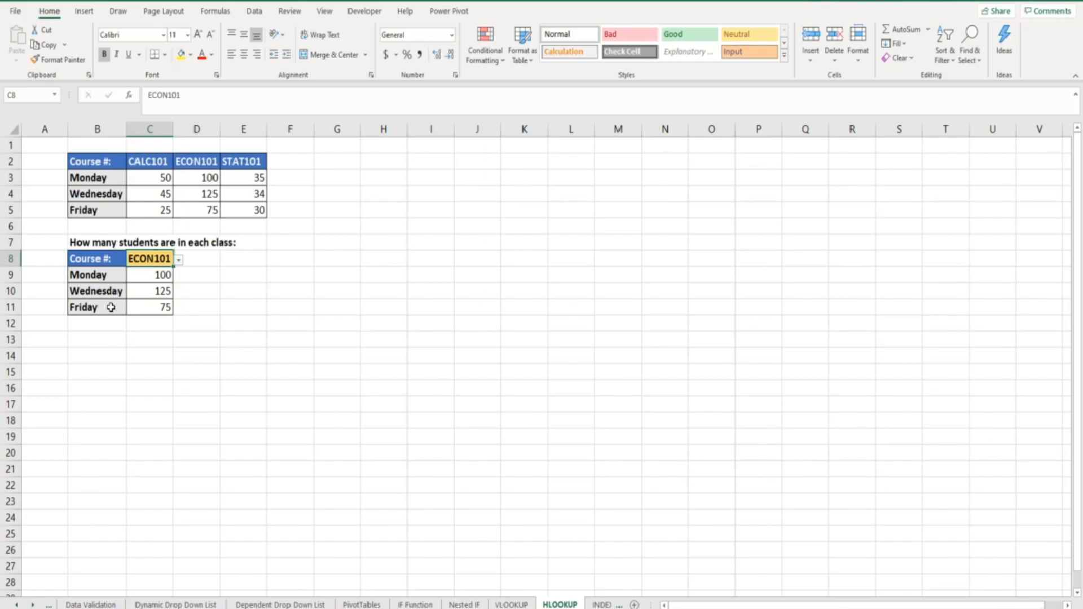
{"action": "left_click", "coordinate": [189, 176]}
{"action": "left_click_drag", "start_coordinate": [189, 176], "coordinate": [189, 203]}
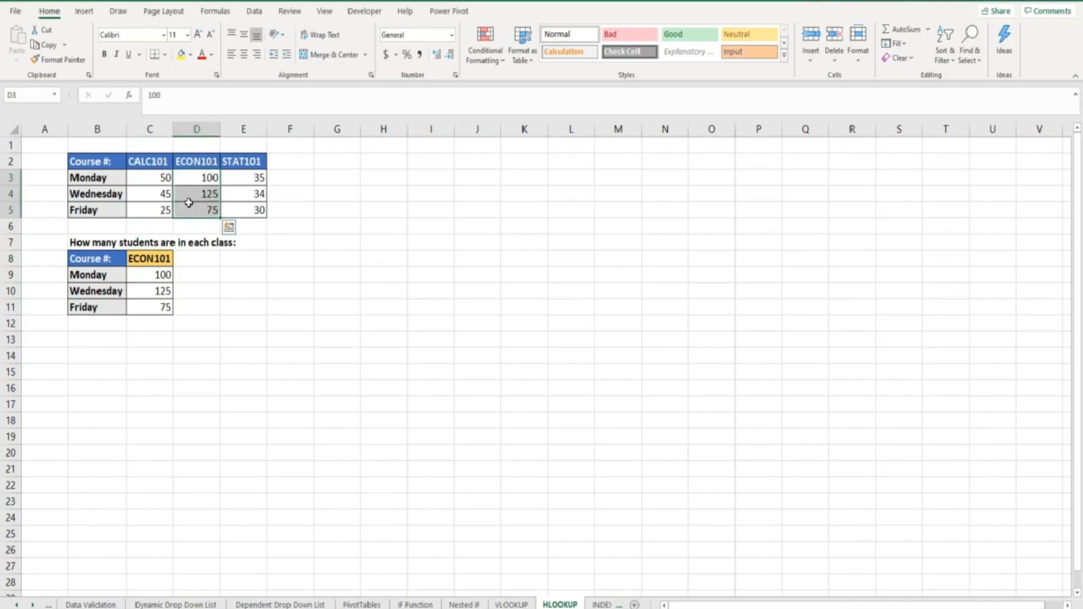